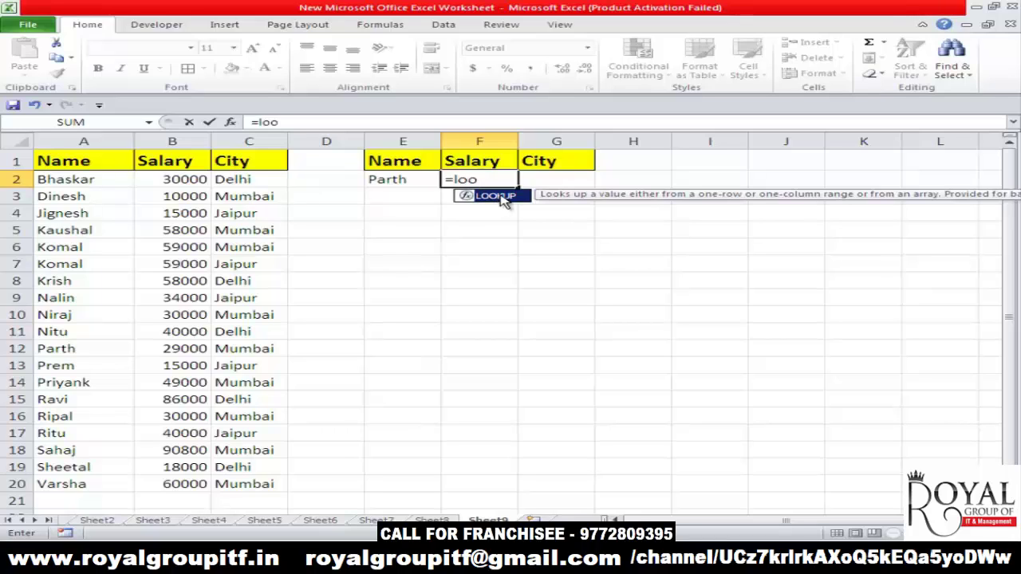
Complete the Salary formula in F2 as =LOOKUP(E2,A2:C20,B2:B20) and compare its result with row 12 of the source table.
double_click(495, 196)
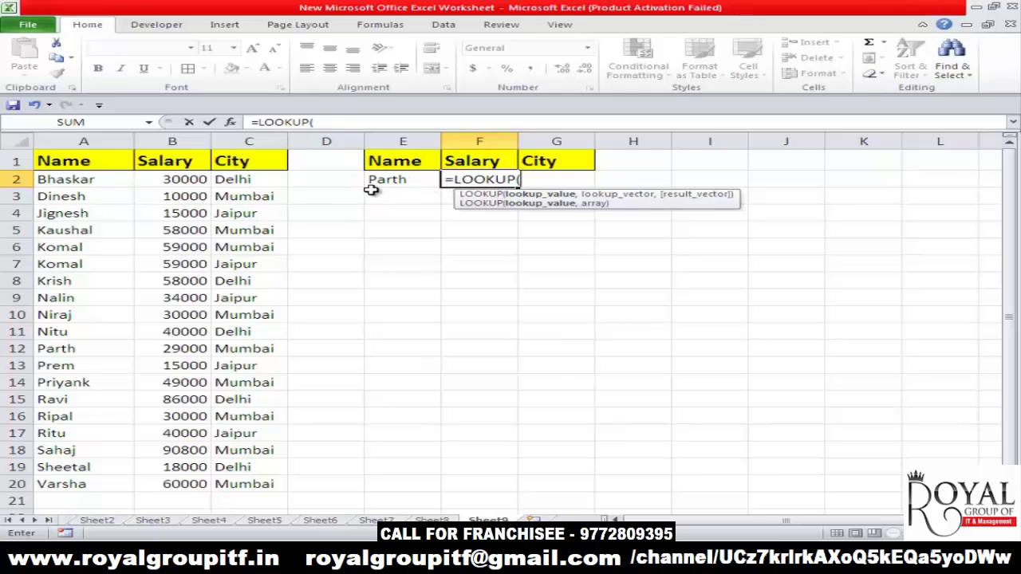
left_click(416, 182)
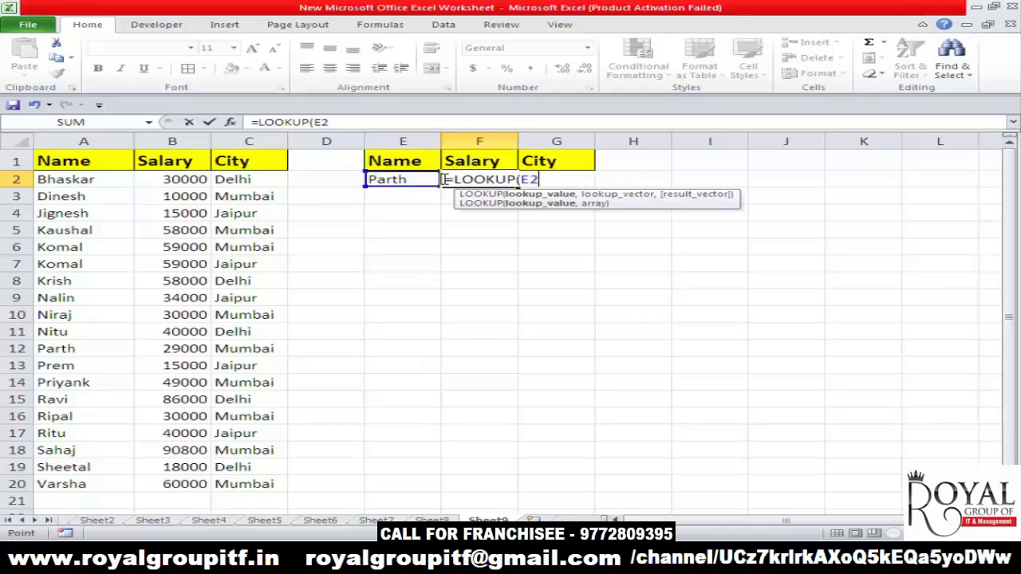
type(",")
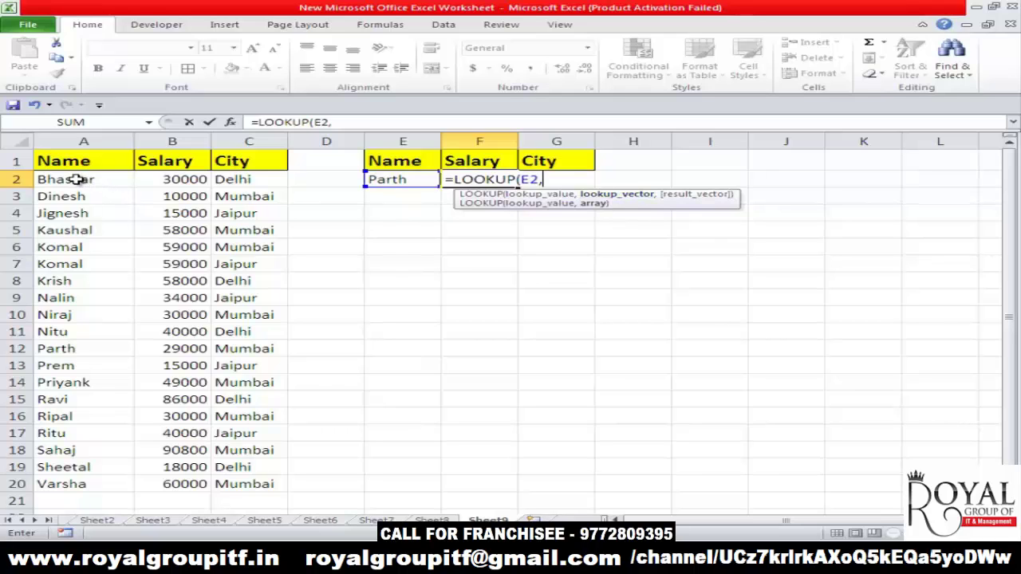
left_click_drag(76, 179, 258, 479)
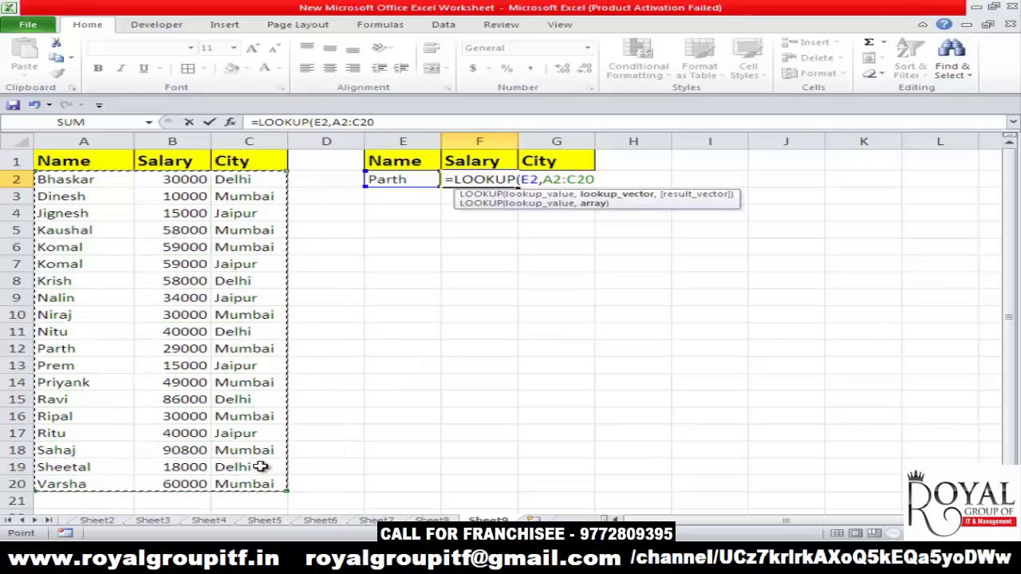
type(",")
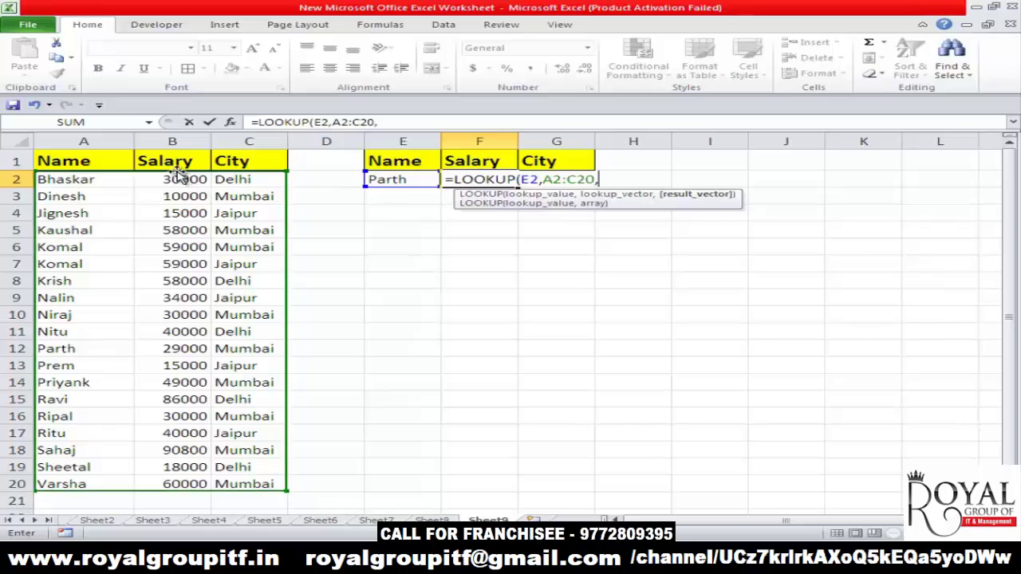
left_click_drag(177, 177, 205, 480)
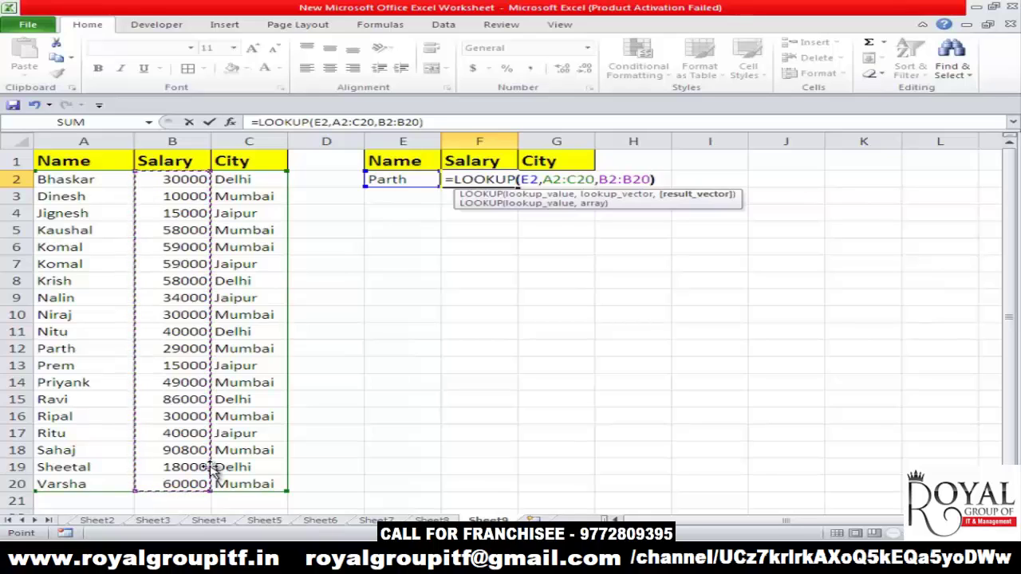
type(")")
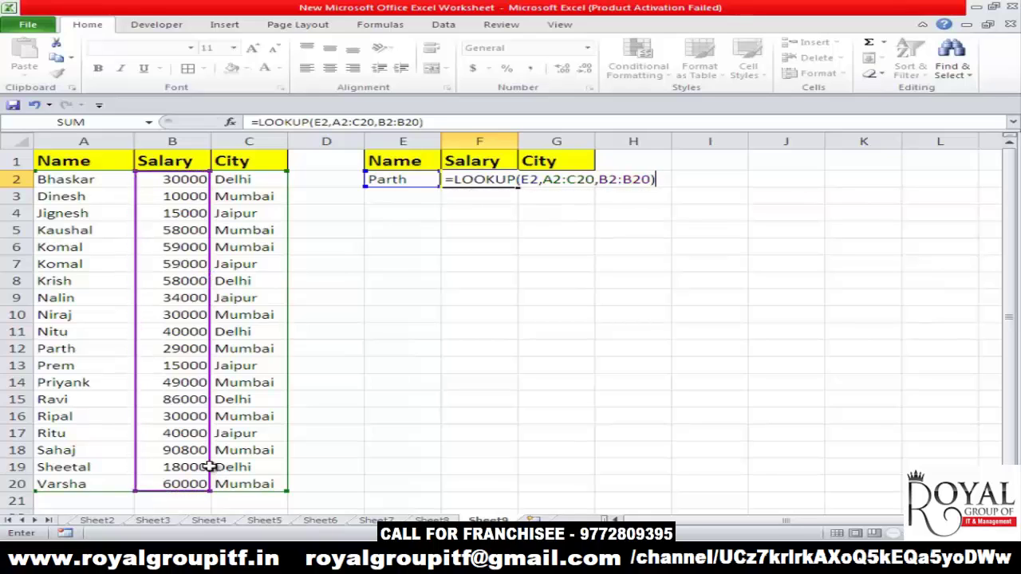
key("Return")
key("Up")
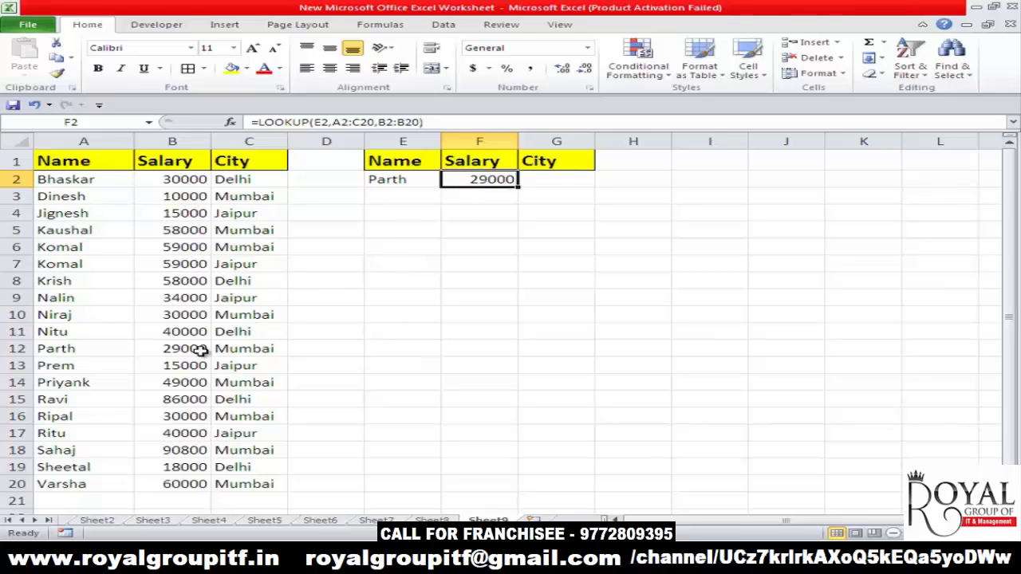
left_click(80, 349)
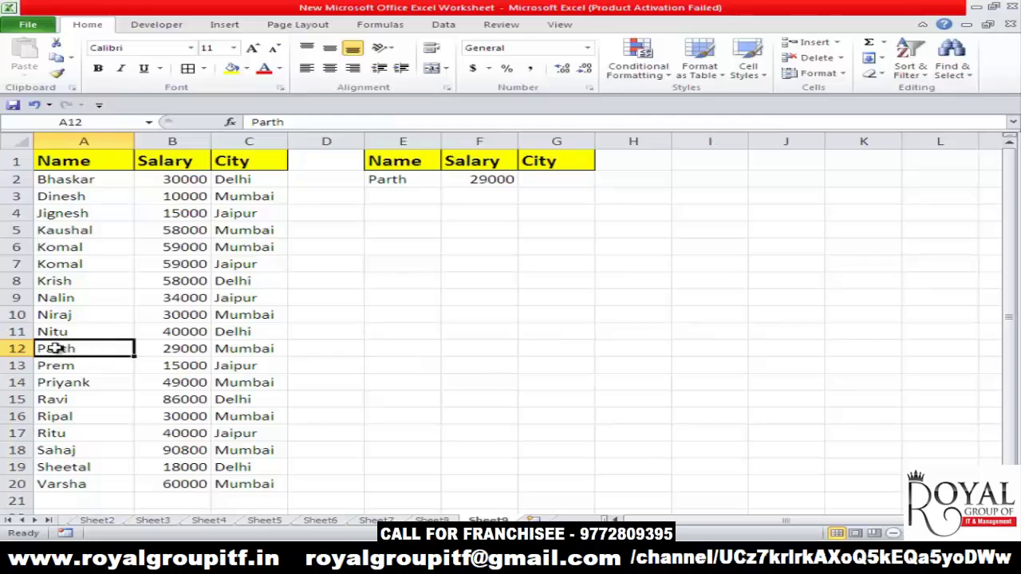
left_click(173, 349)
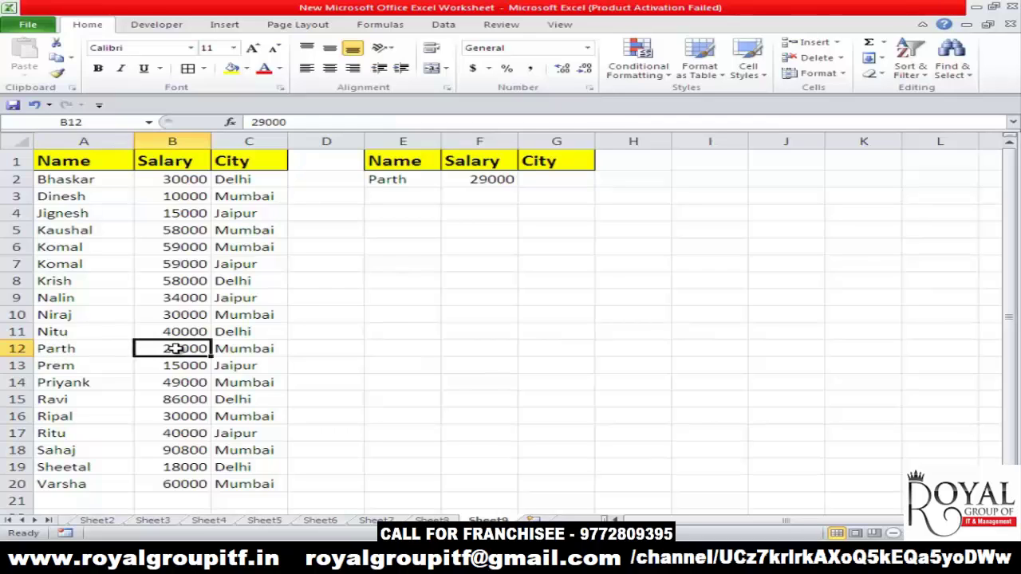
left_click(463, 181)
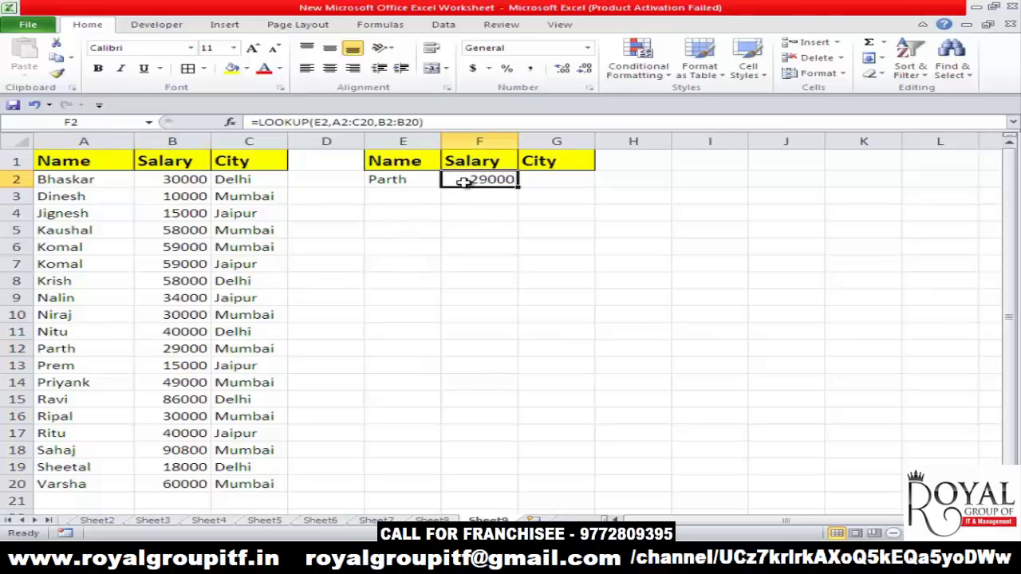
Enter =LOOKUP(E2,A2:C20,C2:C20) in G2 for the city and compare its result with row 12 of the source table.
left_click(557, 175)
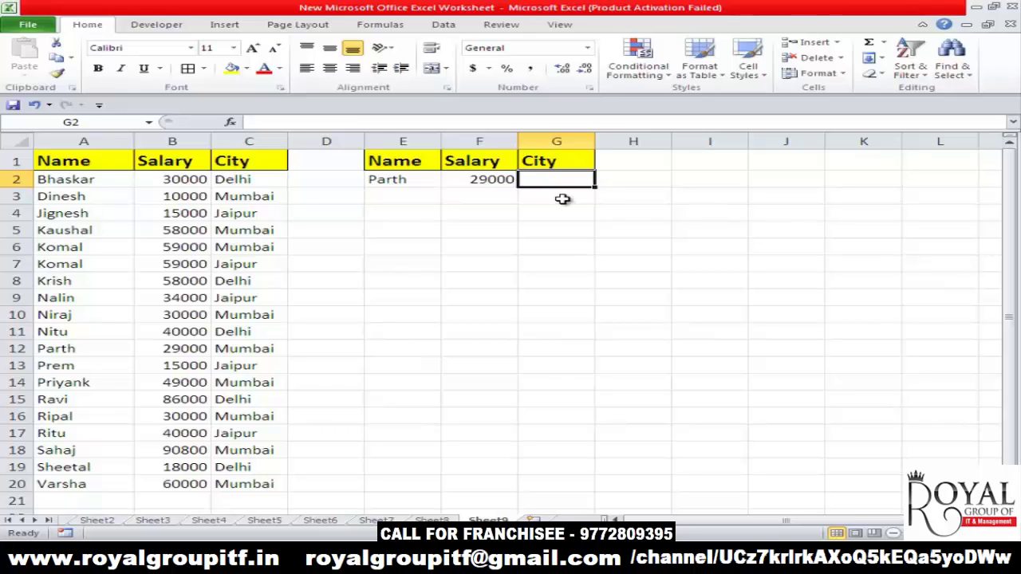
type("=l")
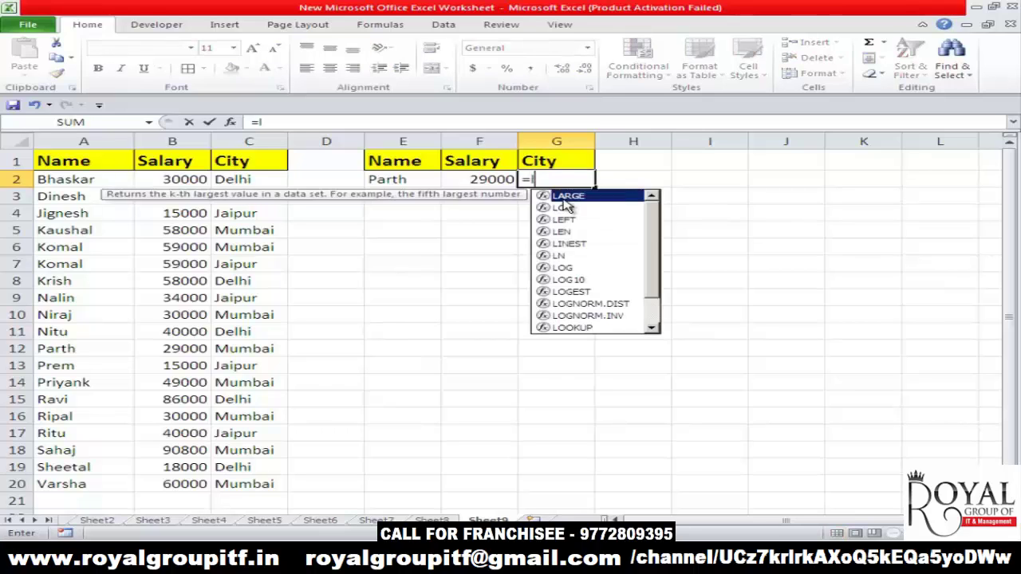
type("ooku")
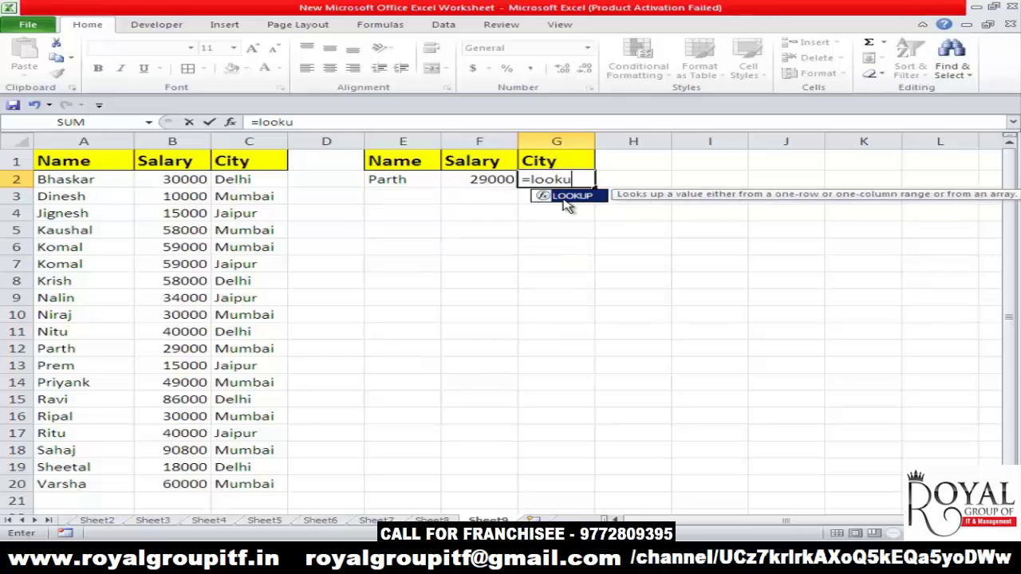
type("p(")
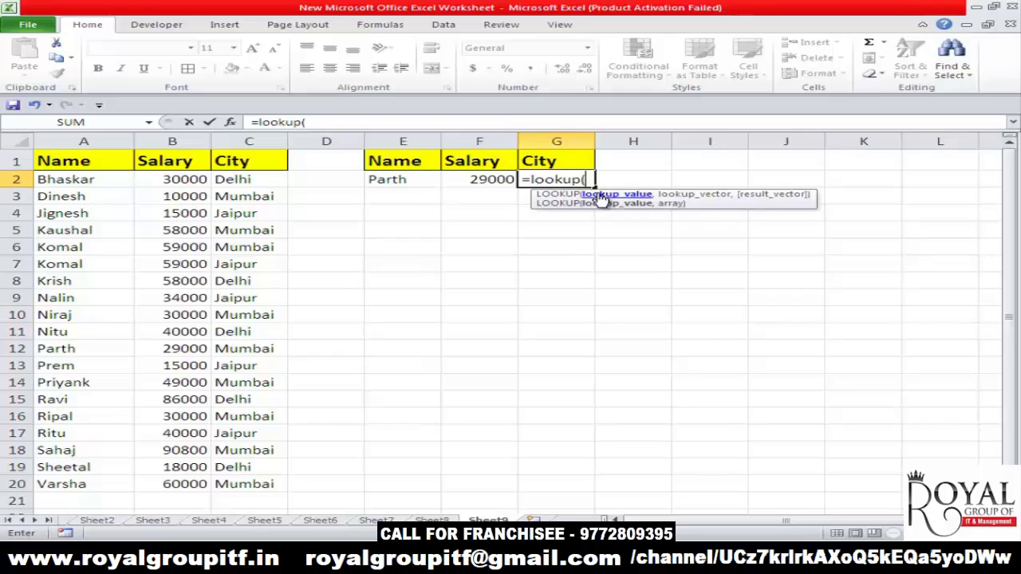
left_click(423, 180)
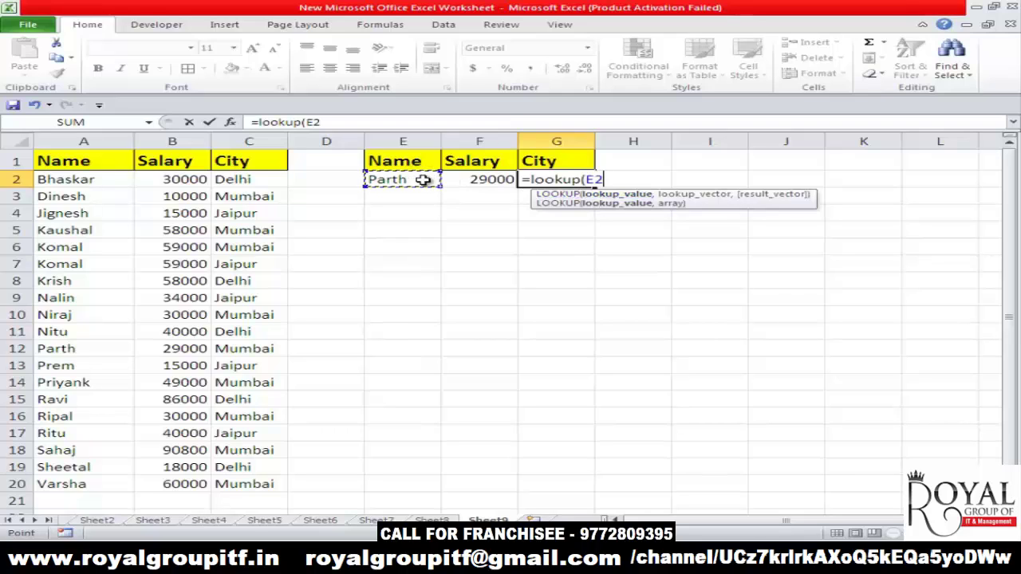
type(",")
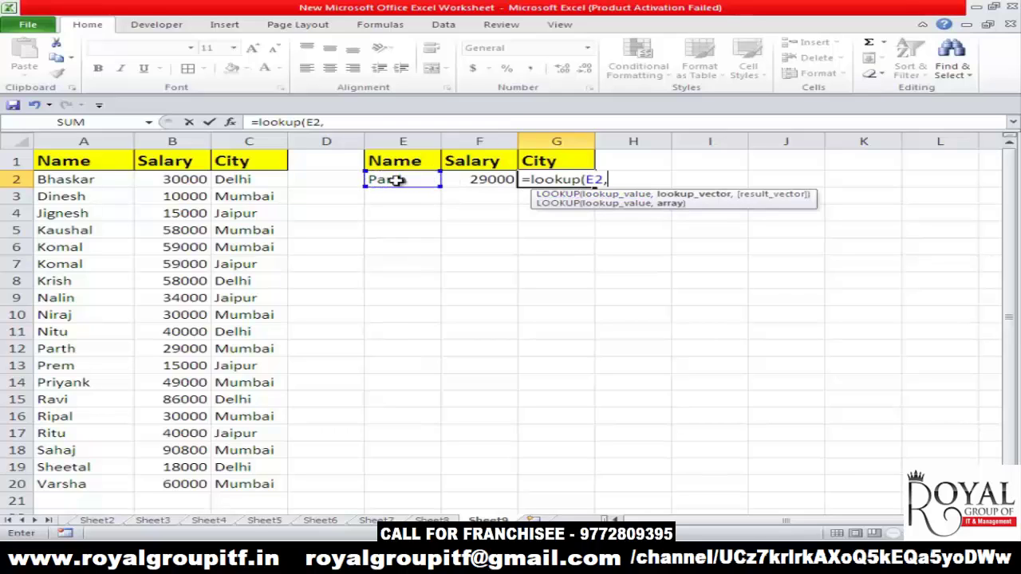
left_click_drag(94, 180, 256, 479)
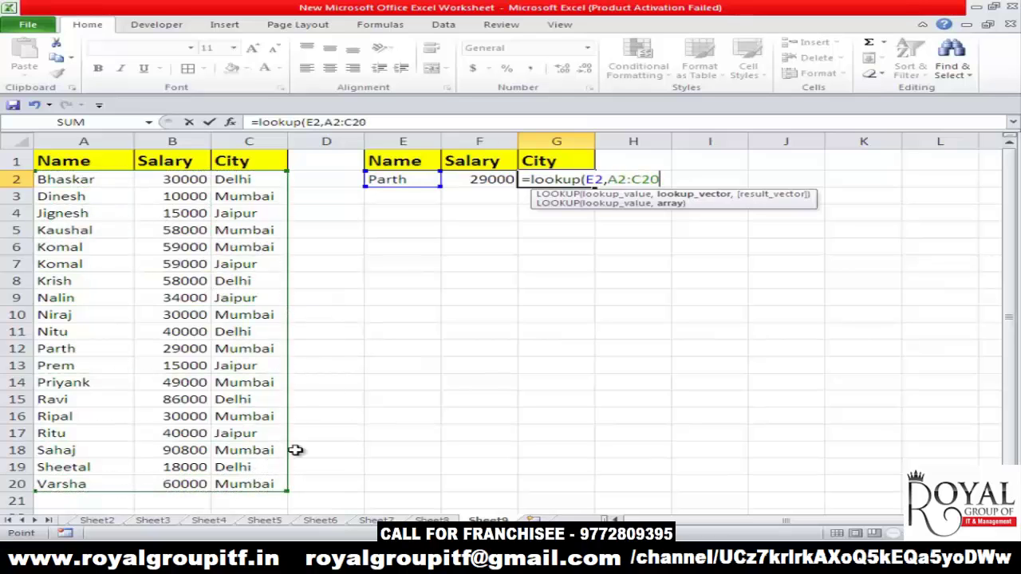
type(",")
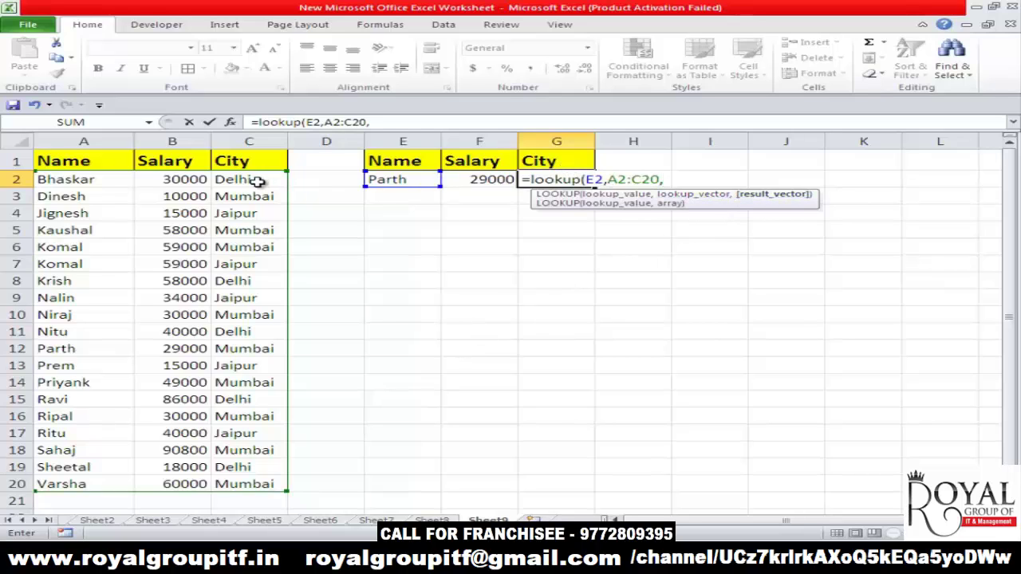
left_click_drag(269, 183, 260, 482)
type(")")
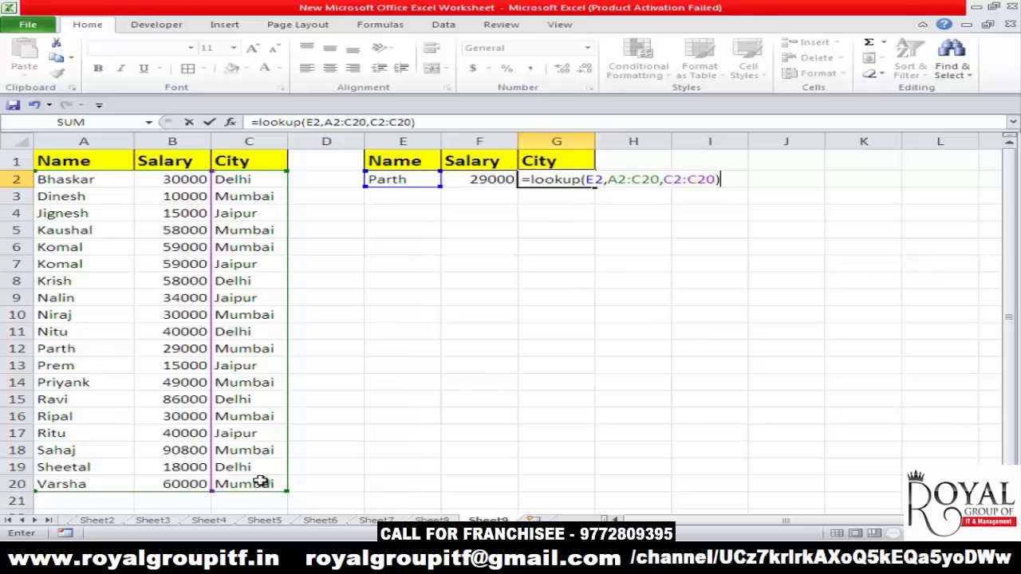
key("Return")
key("Up")
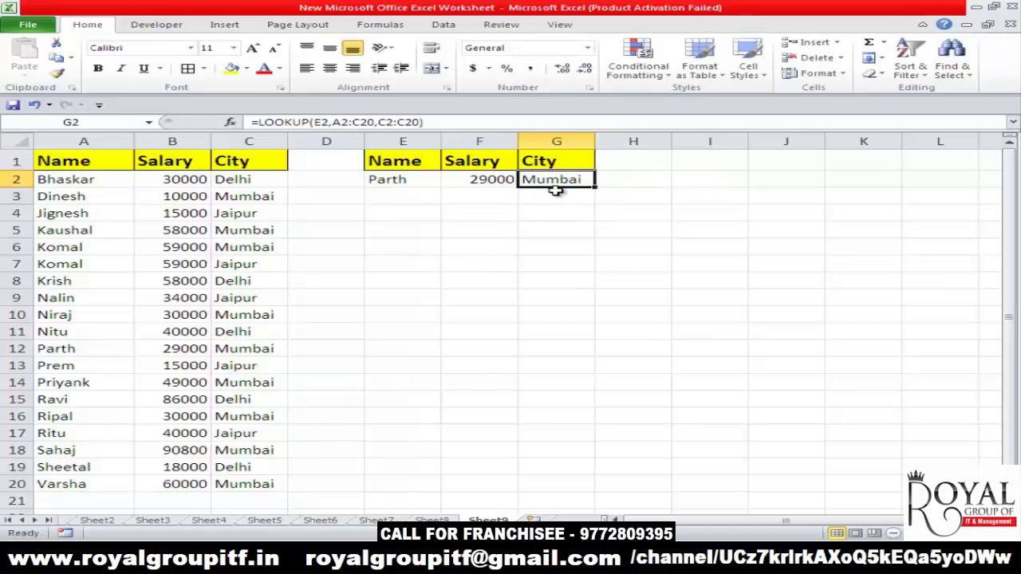
left_click(47, 349)
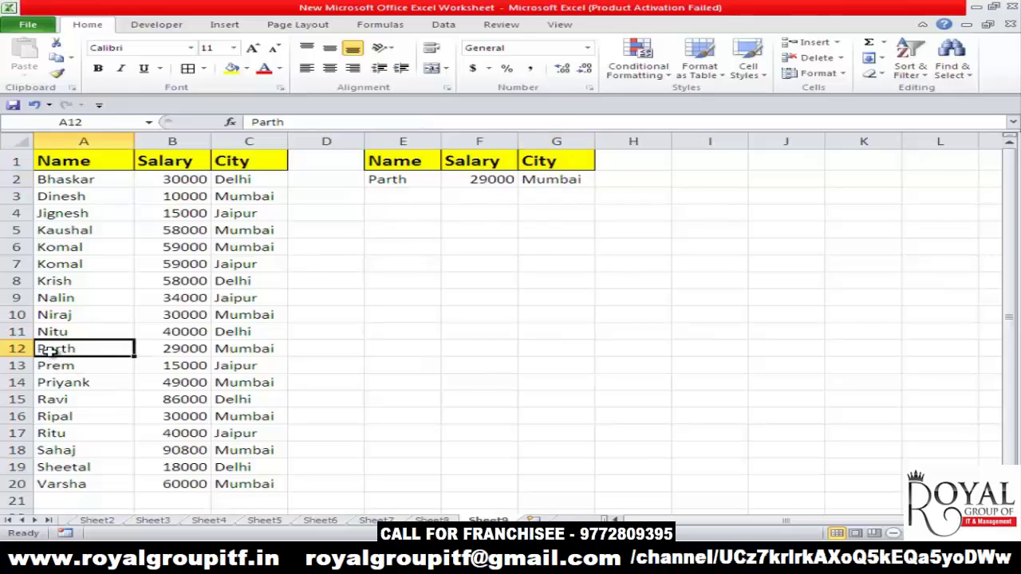
left_click(16, 348)
left_click(263, 348)
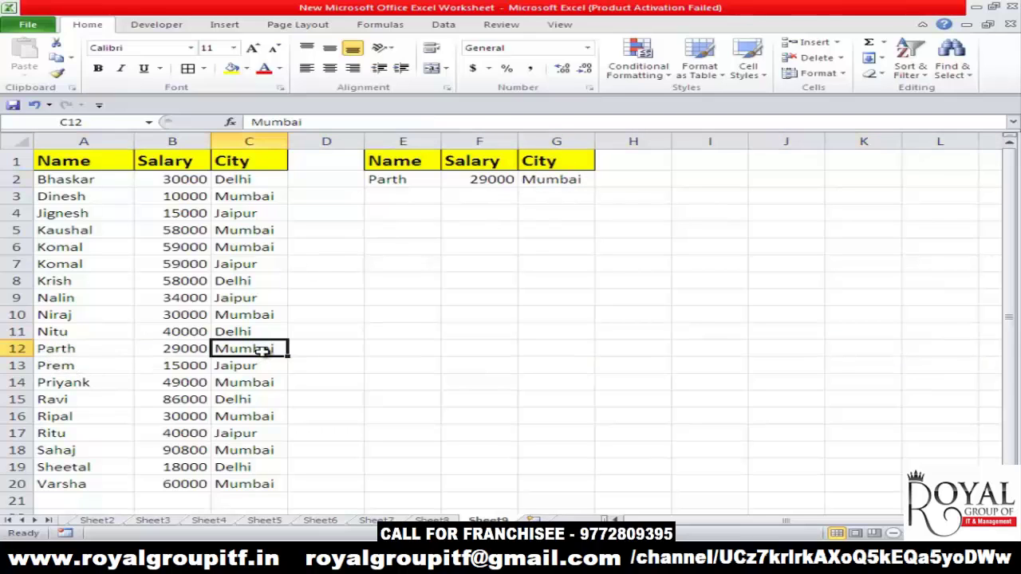
left_click(551, 182)
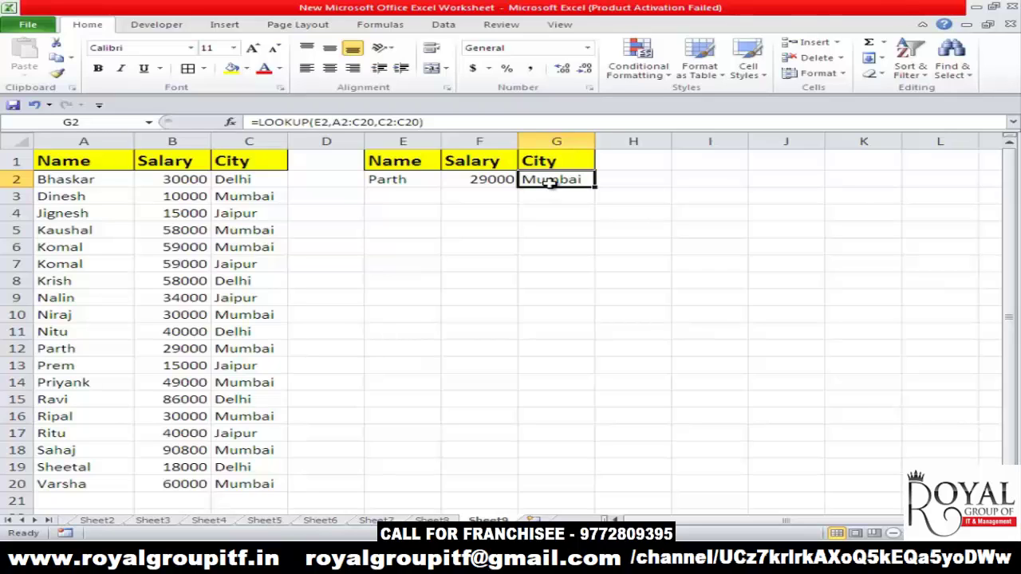
Replace the lookup name in E2 with the name from A3 and check the returned salary and city against row 3.
left_click(418, 179)
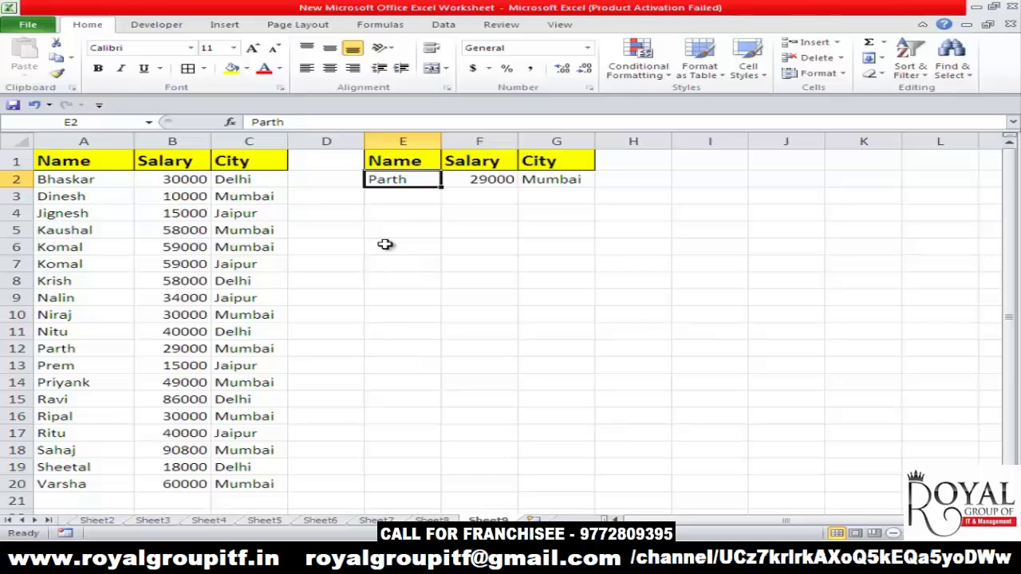
key("Delete")
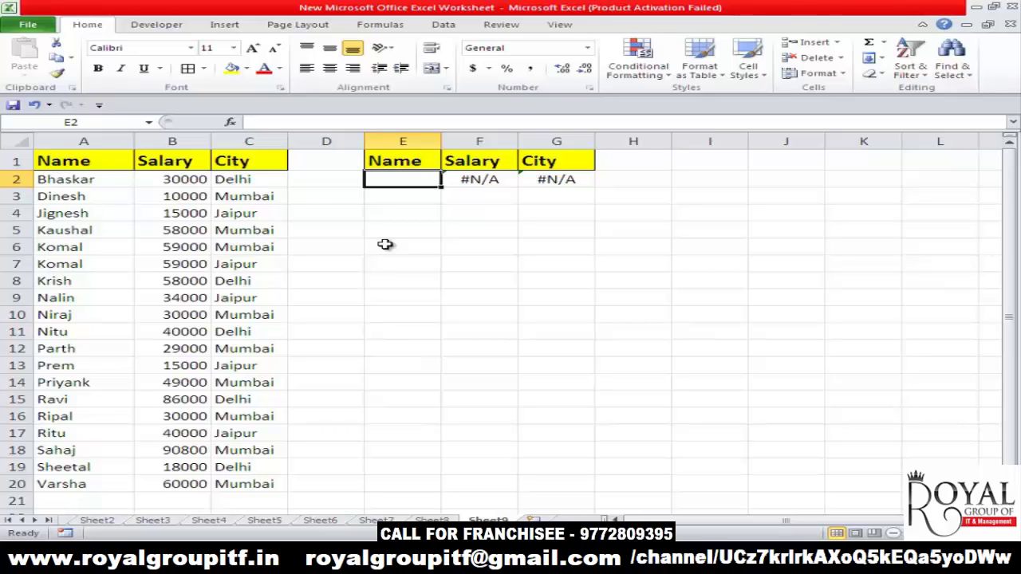
type("D")
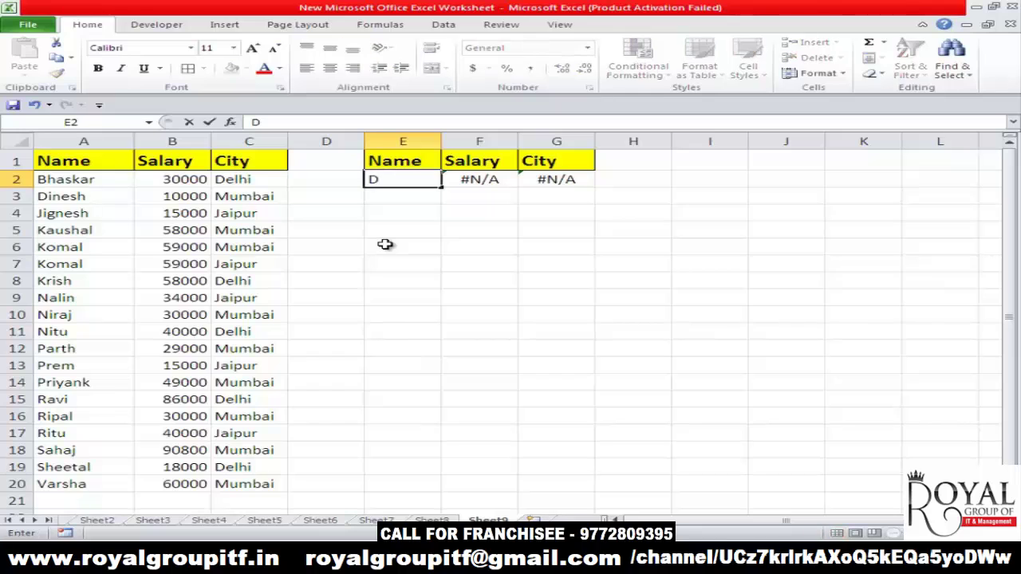
type("inesh")
key("Return")
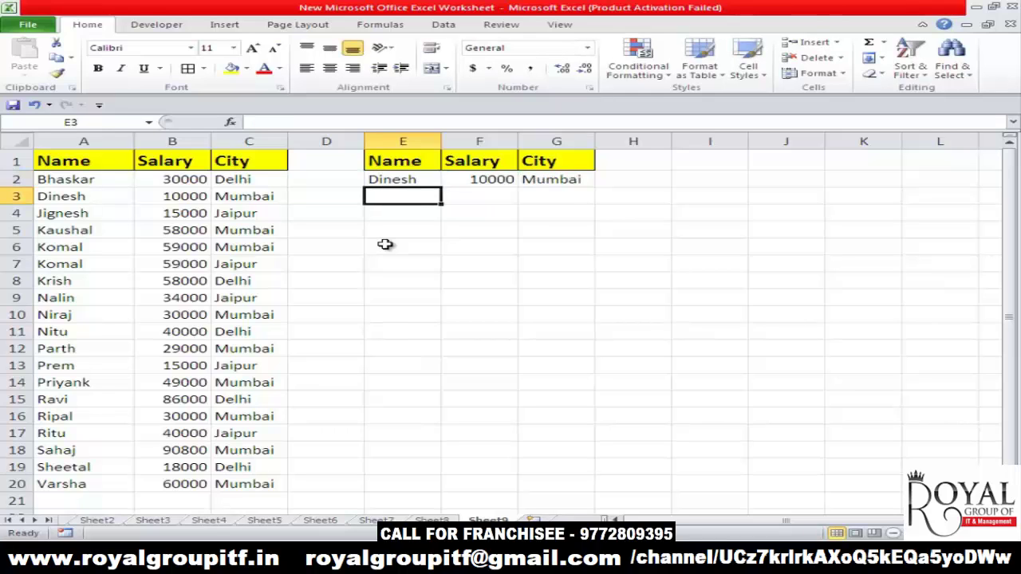
left_click(402, 179)
left_click(479, 179)
left_click(558, 178)
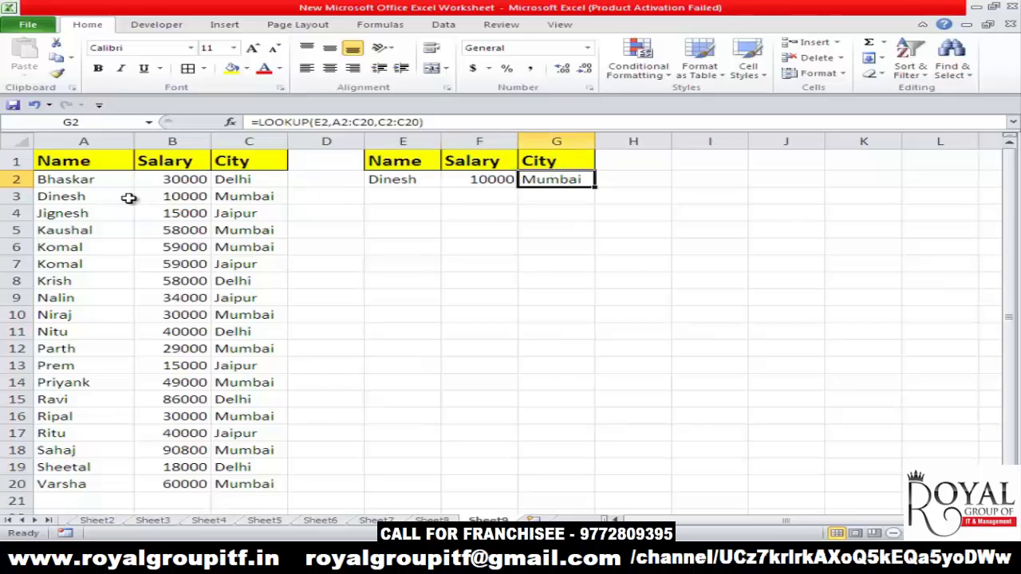
left_click(176, 198)
left_click(237, 198)
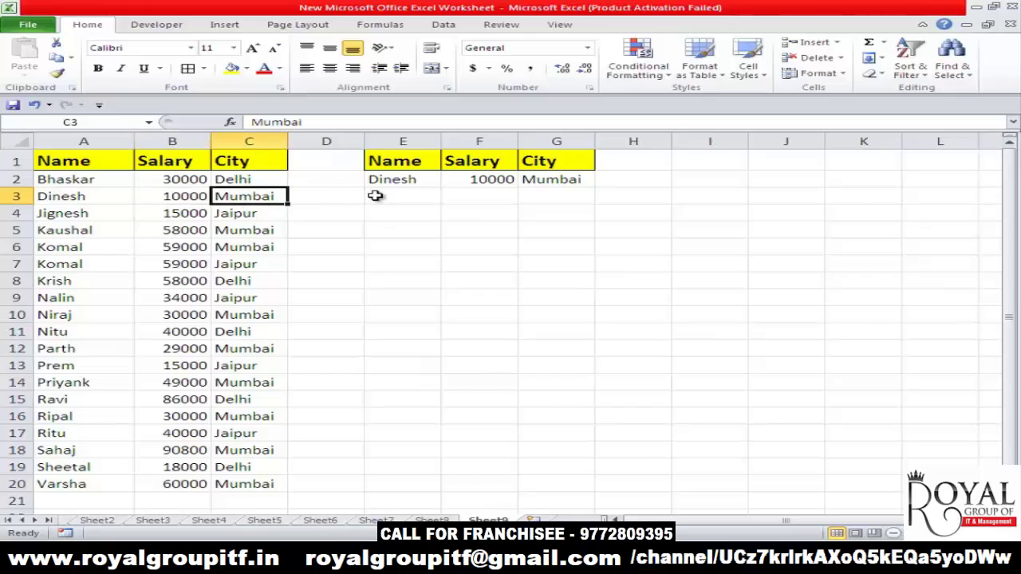
Change the lookup name in E2 to the name from A17 and check the returned salary.
left_click(413, 179)
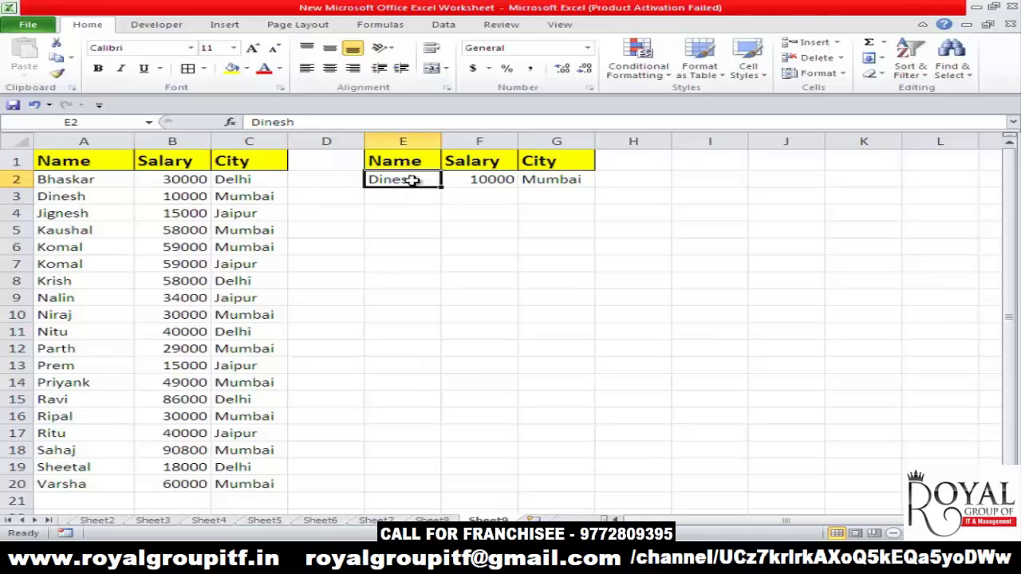
type("Ritu")
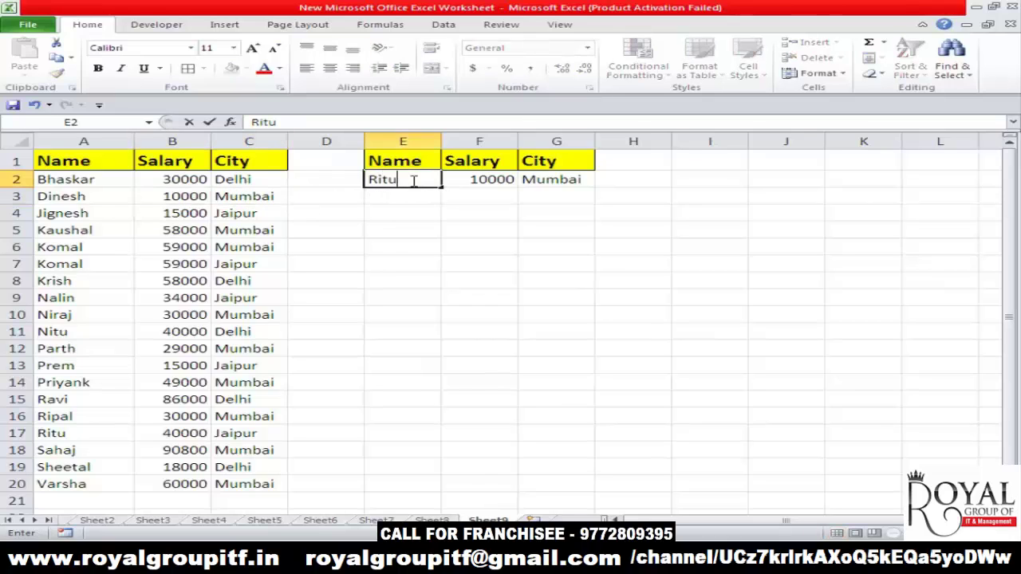
key("Return")
left_click(412, 180)
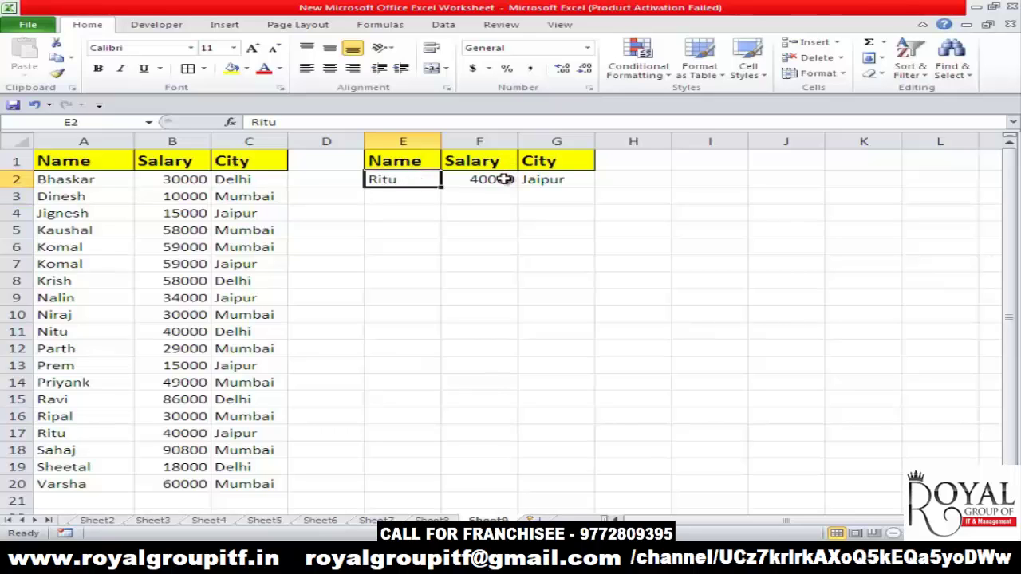
left_click(506, 180)
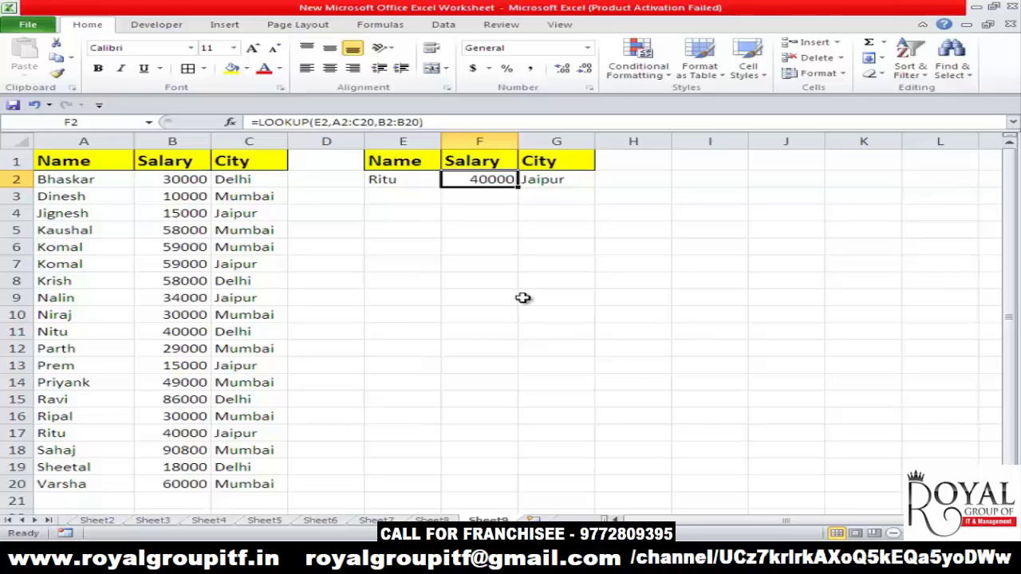
Start a LOOKUP formula in F3, below the Salary result.
left_click(463, 198)
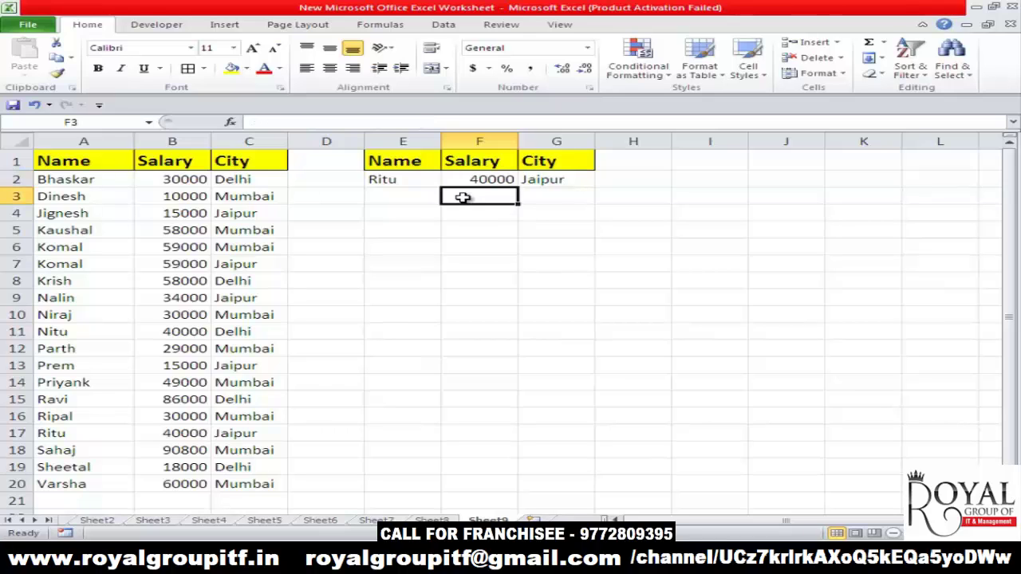
type("=loo")
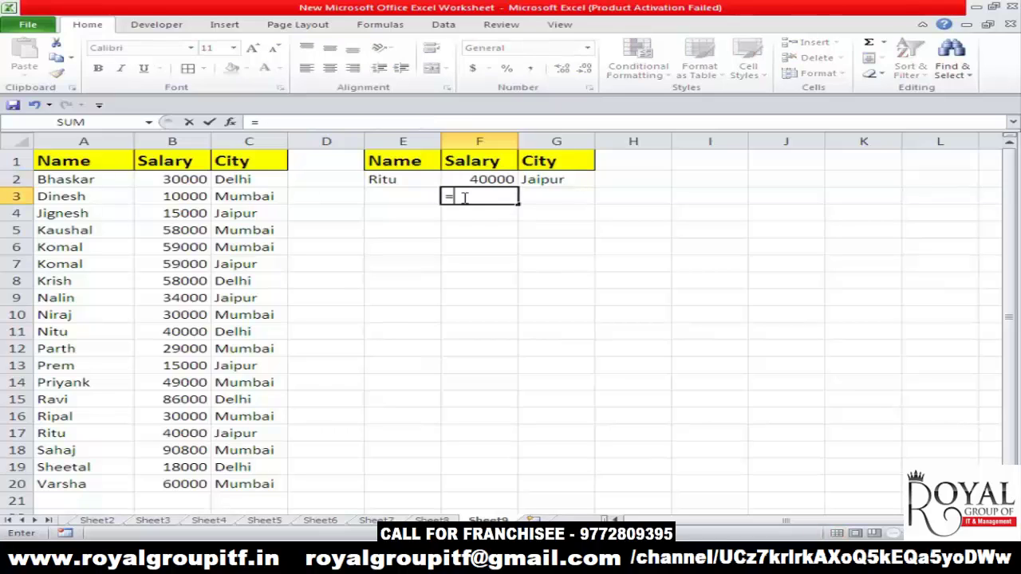